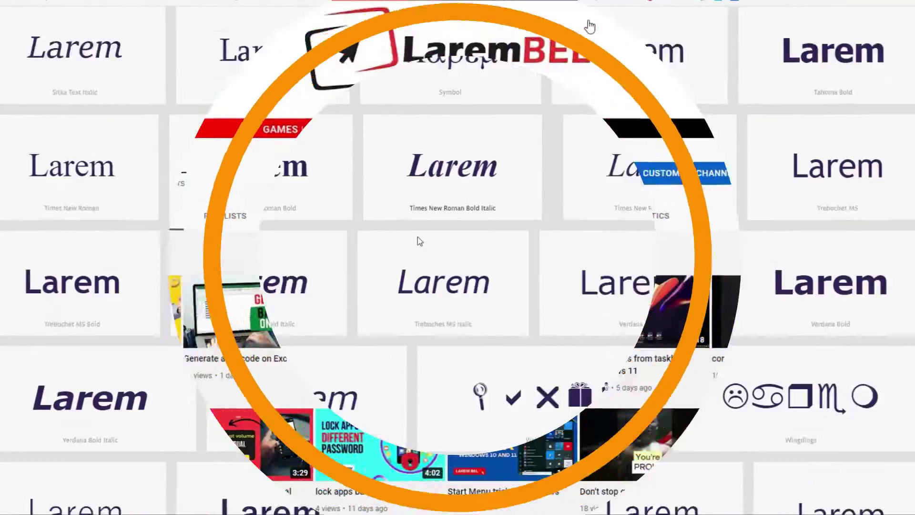
scroll(418, 241, up, 10)
scroll(418, 241, up, 10)
scroll(418, 241, up, 10)
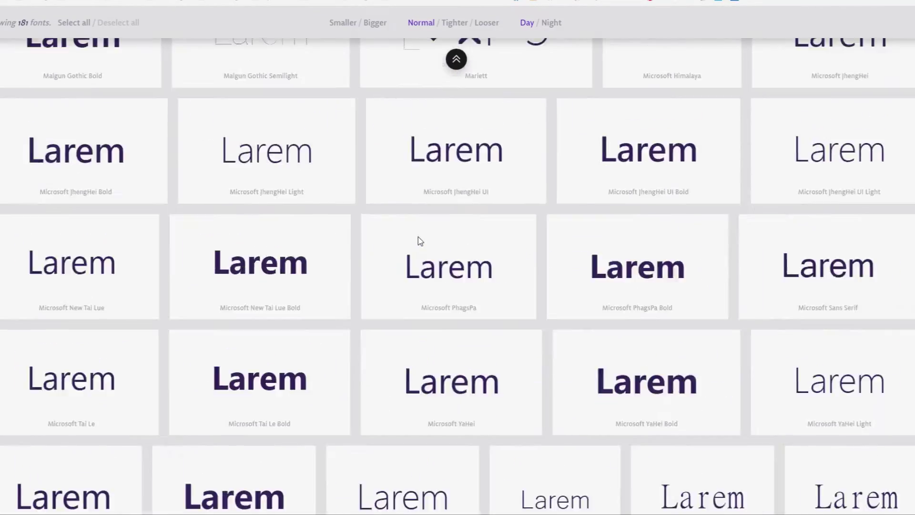
scroll(418, 241, up, 10)
scroll(322, 205, up, 10)
scroll(323, 205, up, 5)
scroll(321, 206, up, 5)
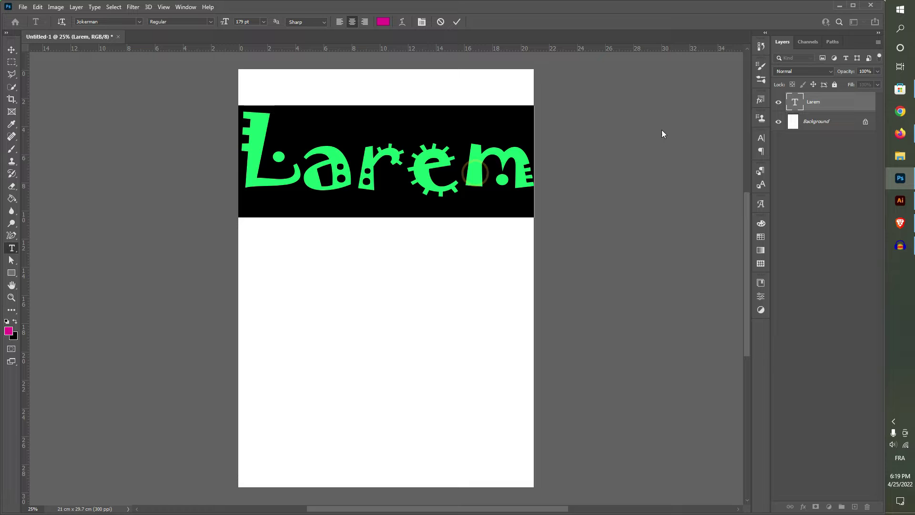
Browse other font families for the Larem text in the Character panel, keeping Jokerman
click(760, 137)
click(705, 152)
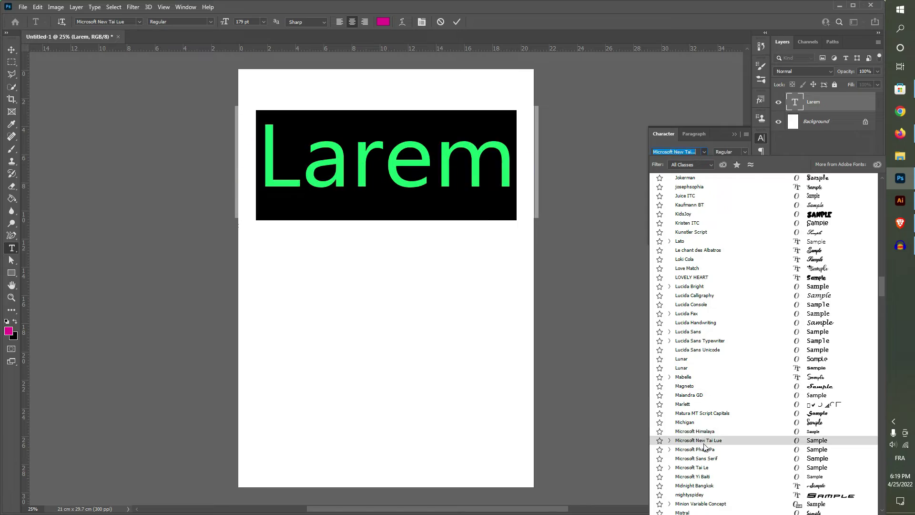
click(601, 254)
Load wordmark.it in a new Brave tab
click(895, 225)
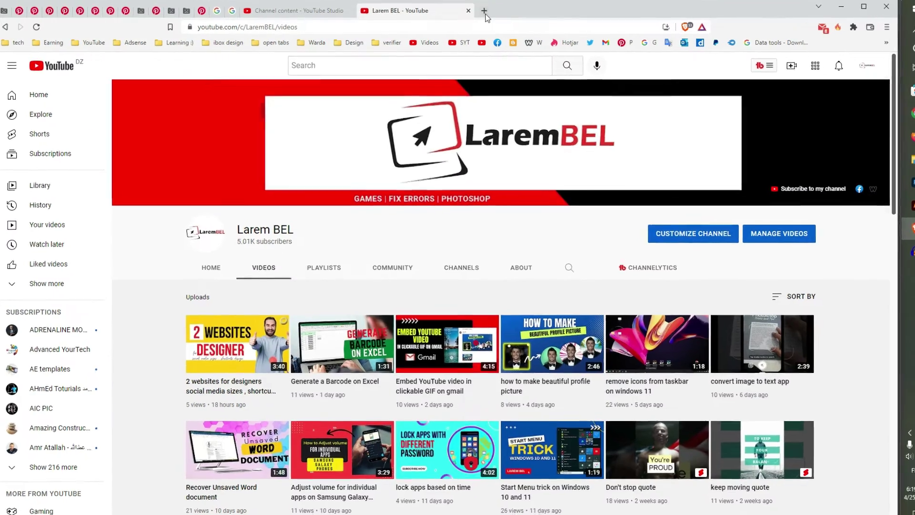
click(478, 10)
text(wo)
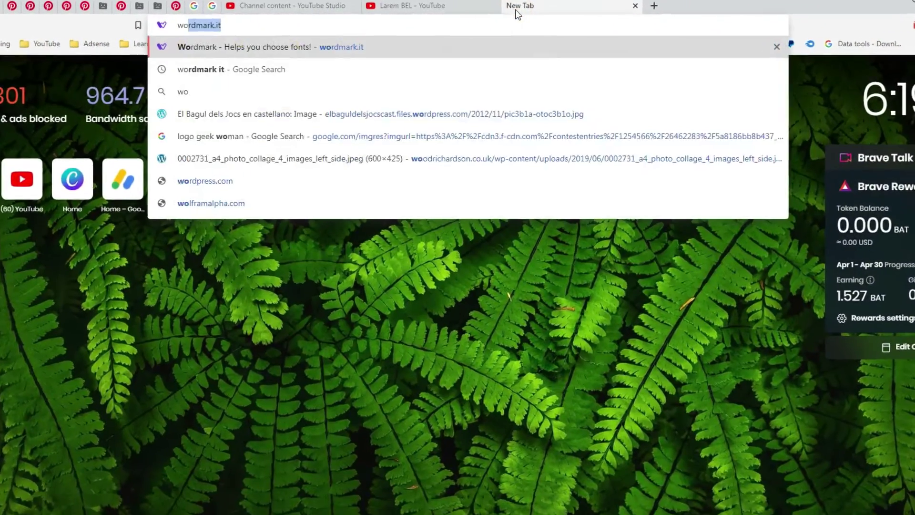
text(rdmark.i)
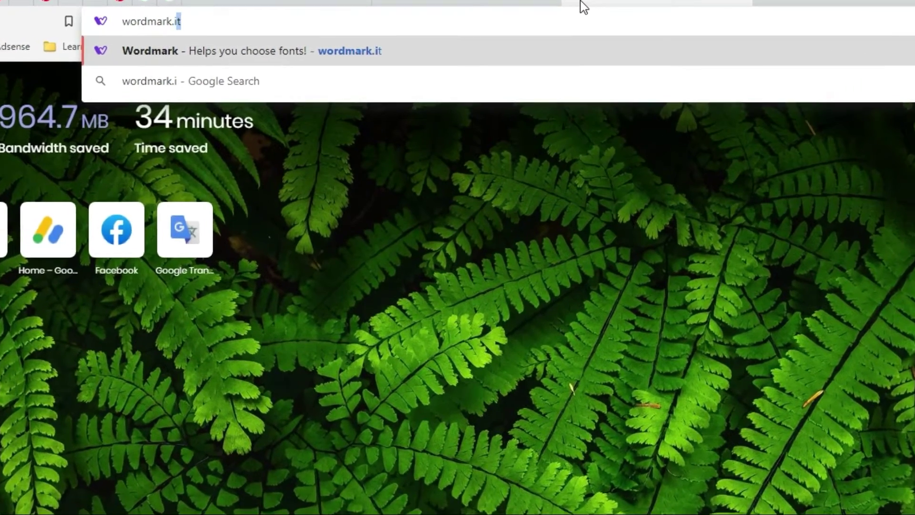
key(Return)
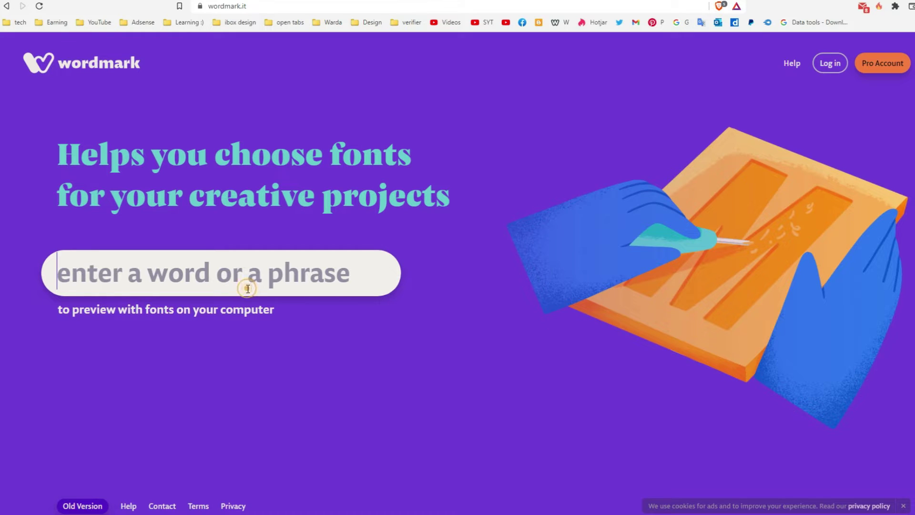
Preview the word 'Larem' across the 181 installed system fonts
click(246, 285)
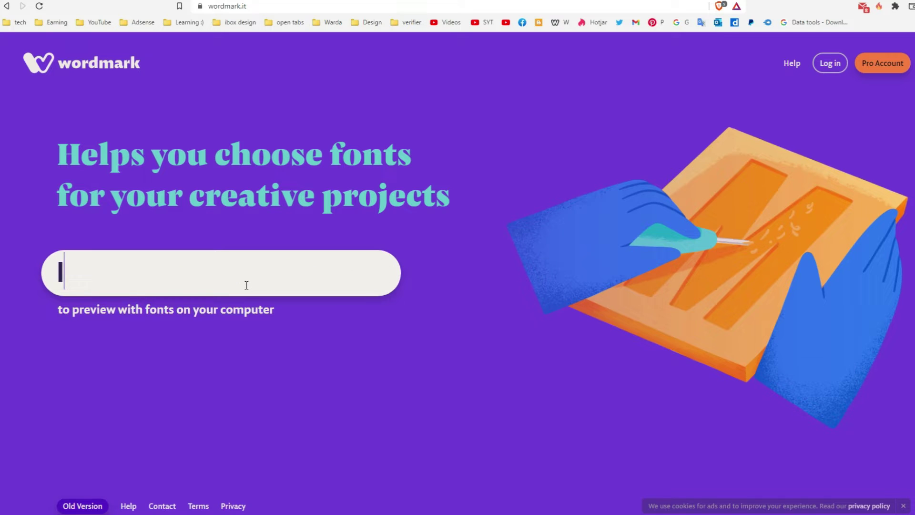
text(lar)
key(BackSpace)
key(BackSpace)
key(BackSpace)
text(L)
key(Return)
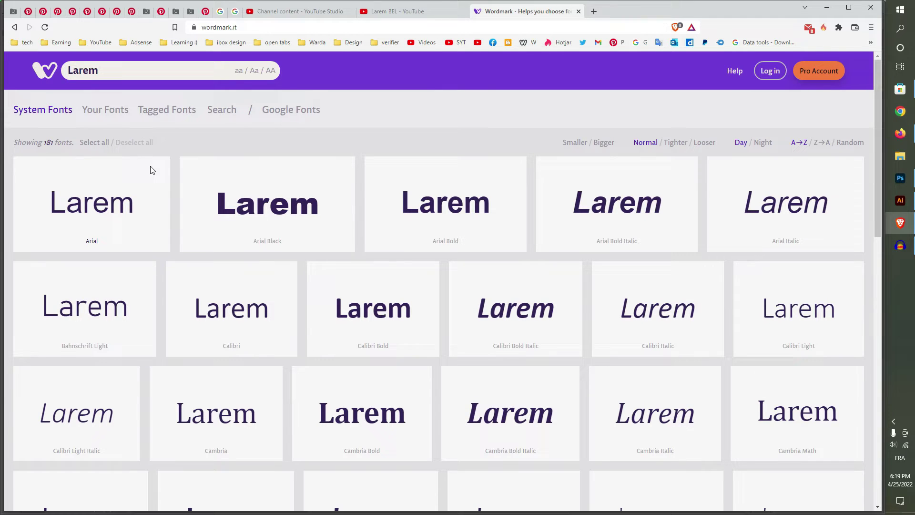
middle_click(408, 244)
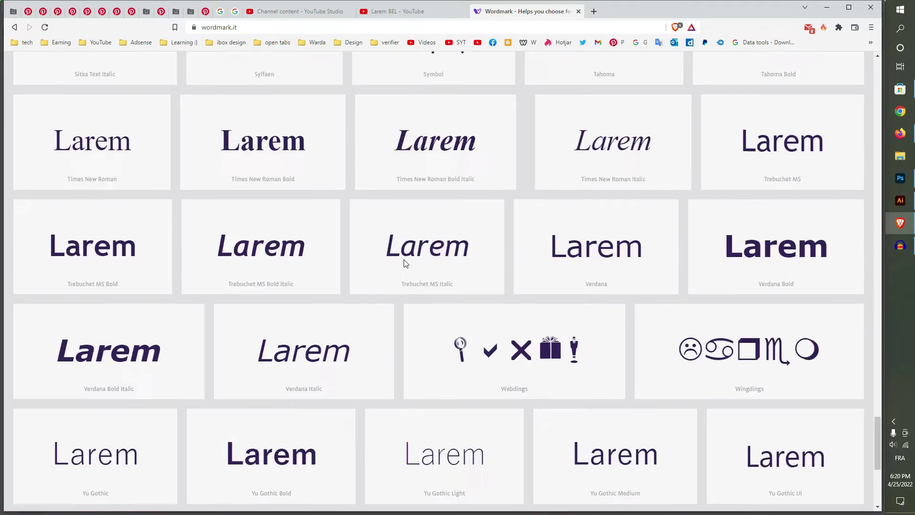
scroll(404, 264, up, 2)
scroll(404, 264, up, 3)
scroll(404, 263, up, 3)
scroll(404, 263, up, 3)
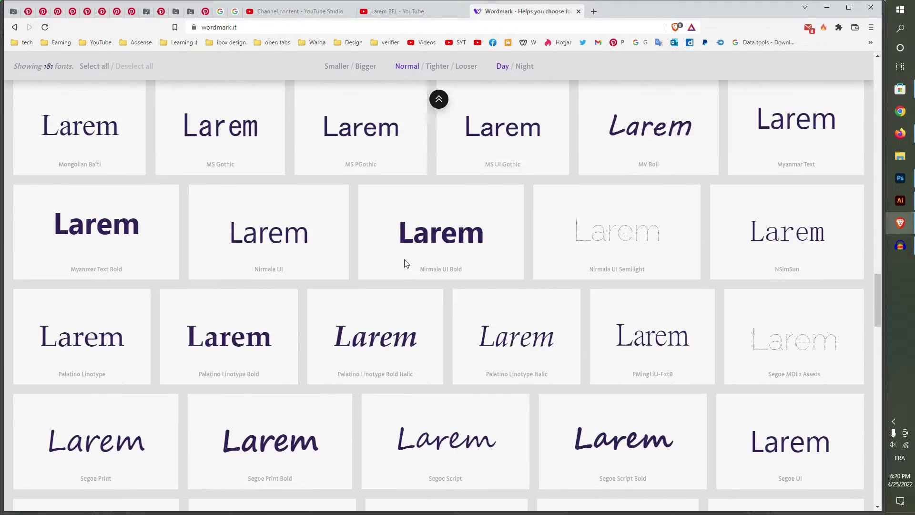
scroll(404, 263, up, 3)
scroll(402, 262, up, 3)
scroll(402, 262, up, 3)
scroll(398, 257, up, 3)
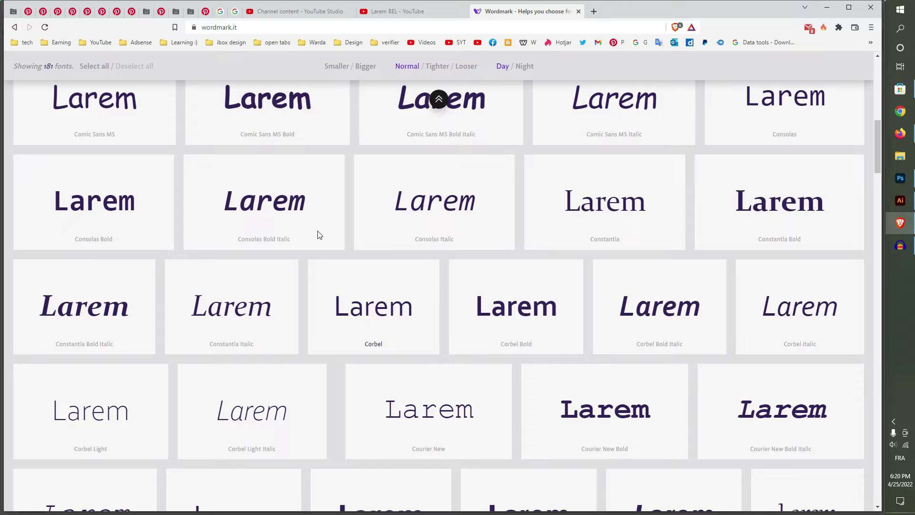
scroll(319, 234, up, 3)
scroll(318, 235, up, 3)
scroll(318, 235, up, 2)
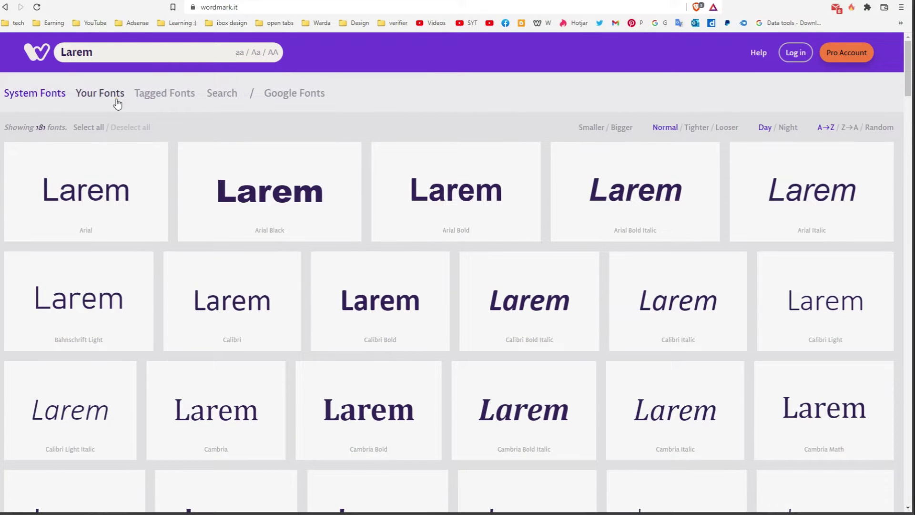
Go from the 'Your Fonts' view to the Wordmark browser extension's store page
click(117, 104)
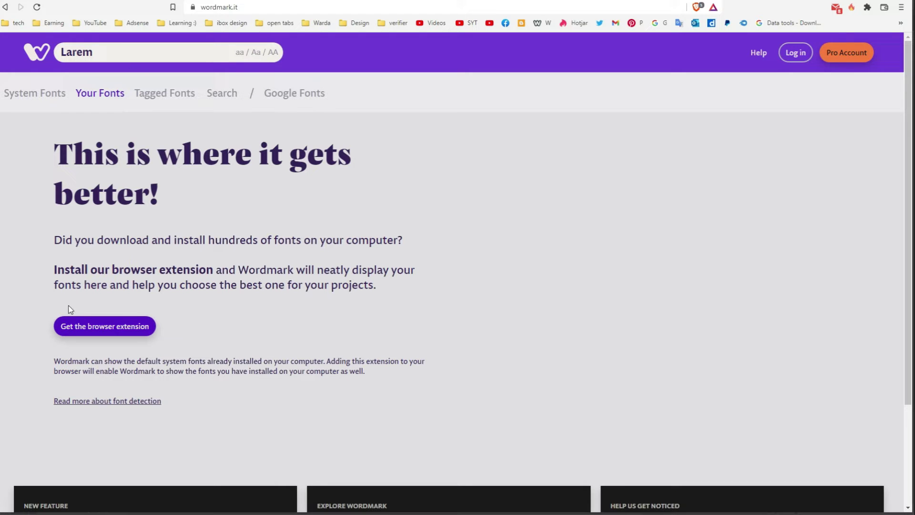
click(124, 333)
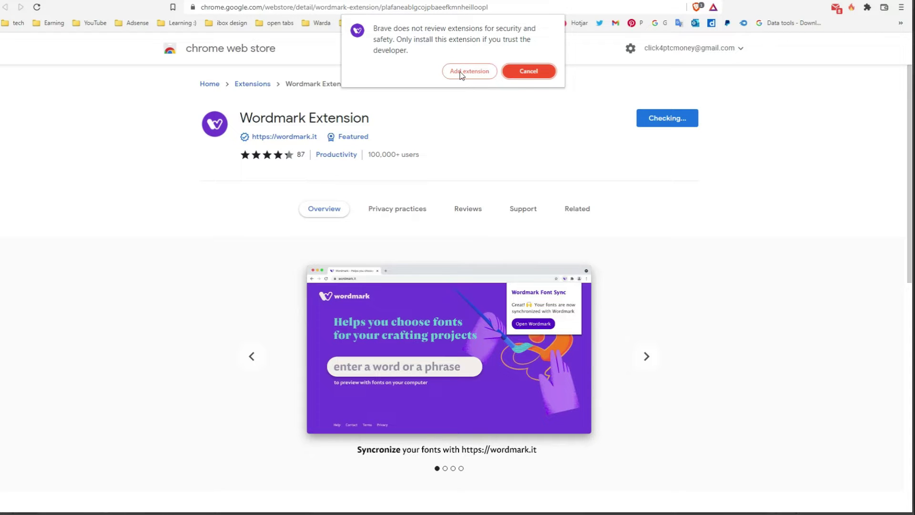
Add the Wordmark Extension to Brave and check its toolbar popup and the extensions list
click(462, 74)
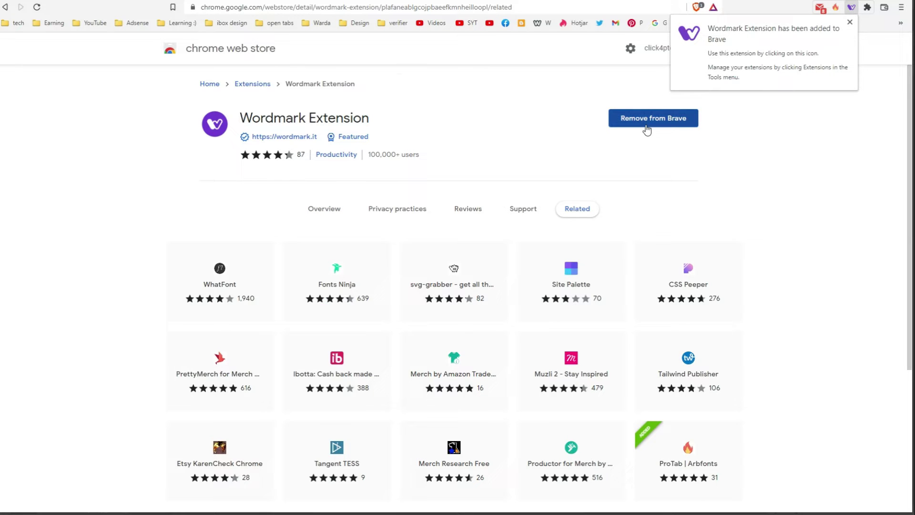
click(854, 8)
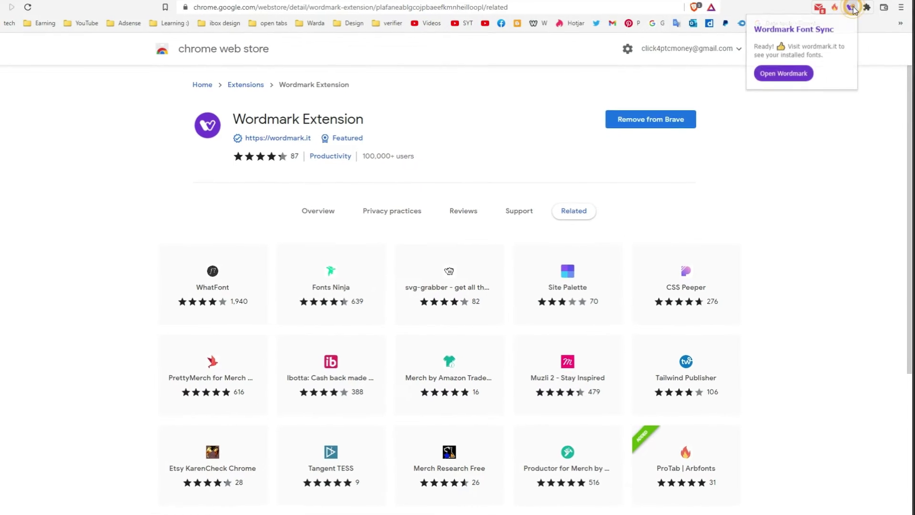
click(854, 8)
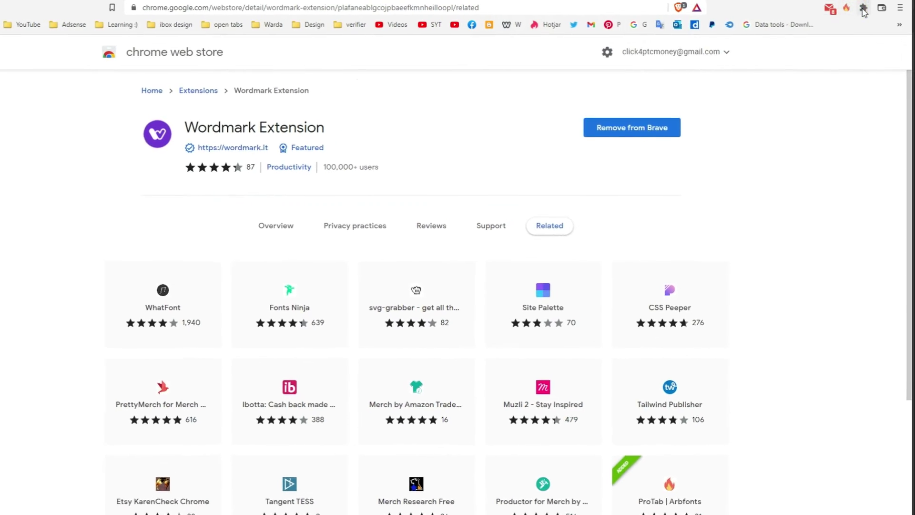
click(864, 12)
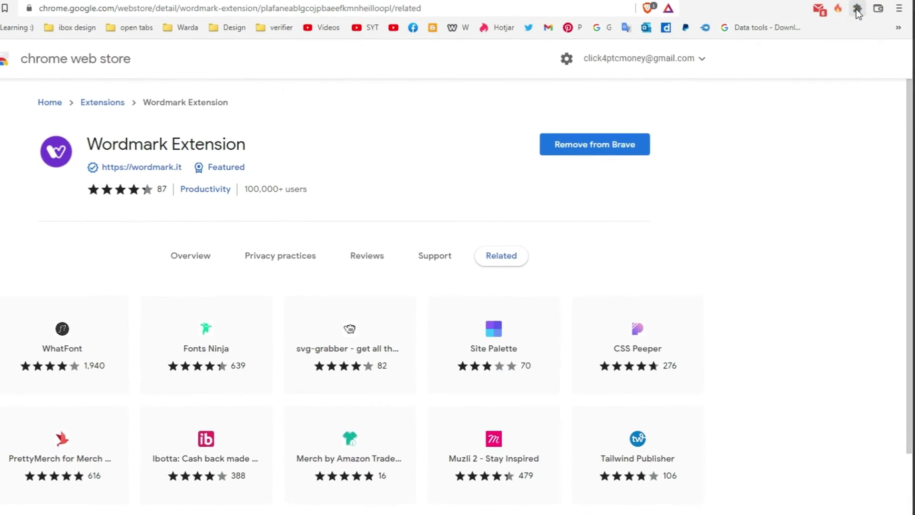
Pin the Wordmark extension to the toolbar and preview 'Larem' across 517 fonts via Open Wordmark
click(859, 10)
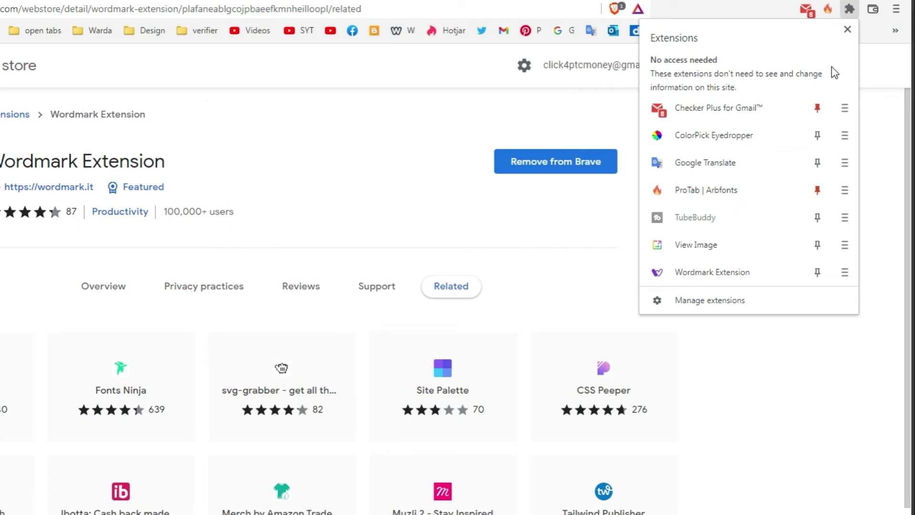
click(851, 9)
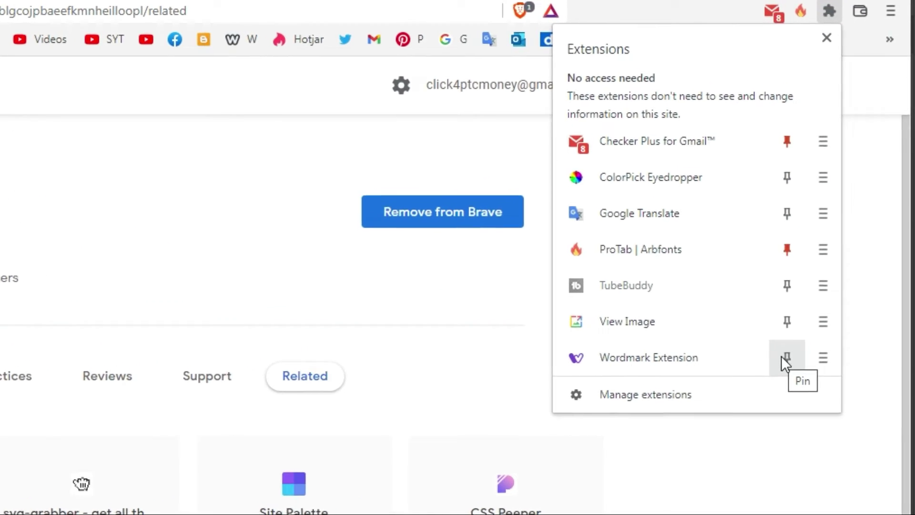
click(743, 215)
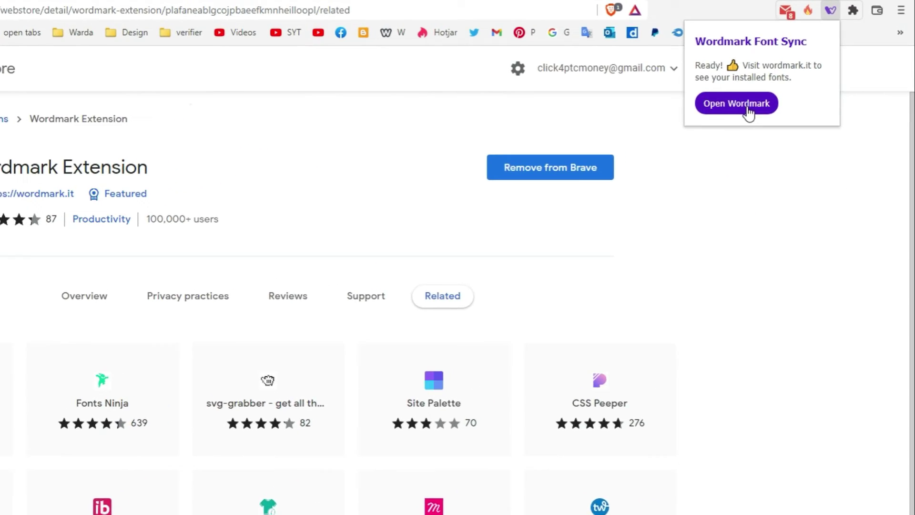
click(756, 105)
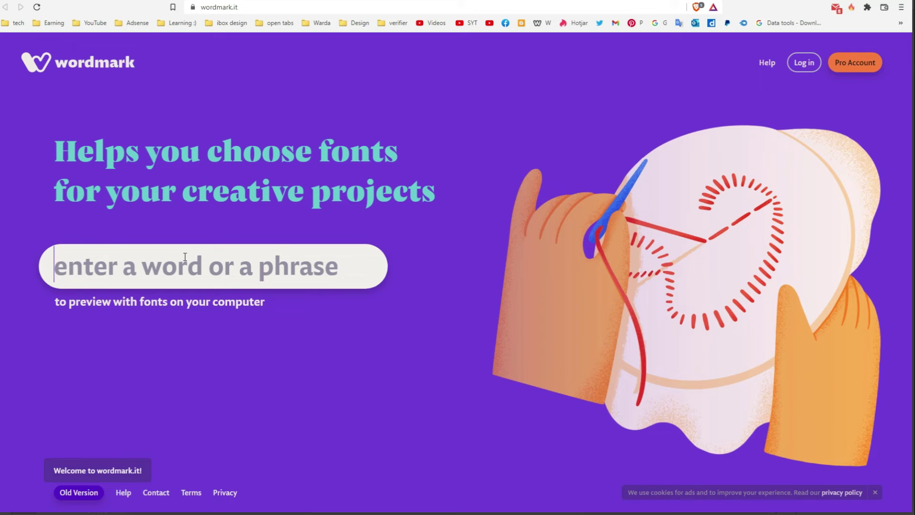
text(Larem)
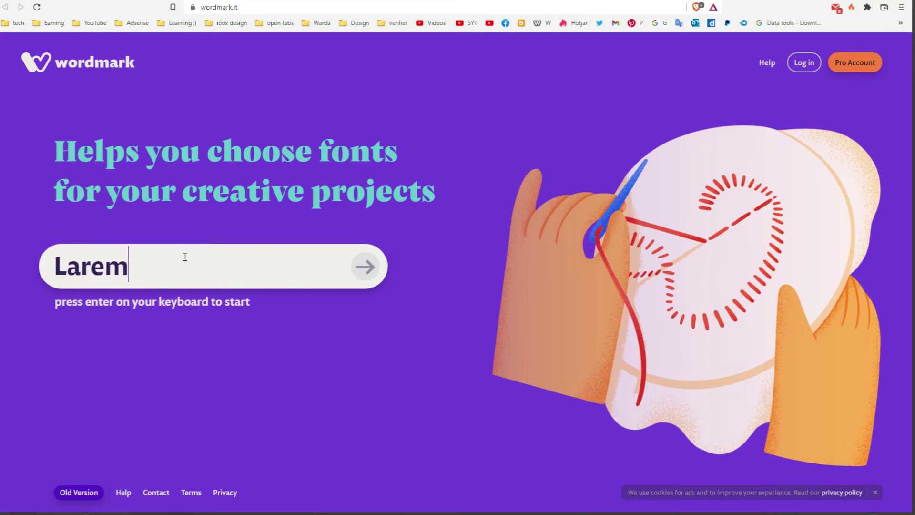
key(Return)
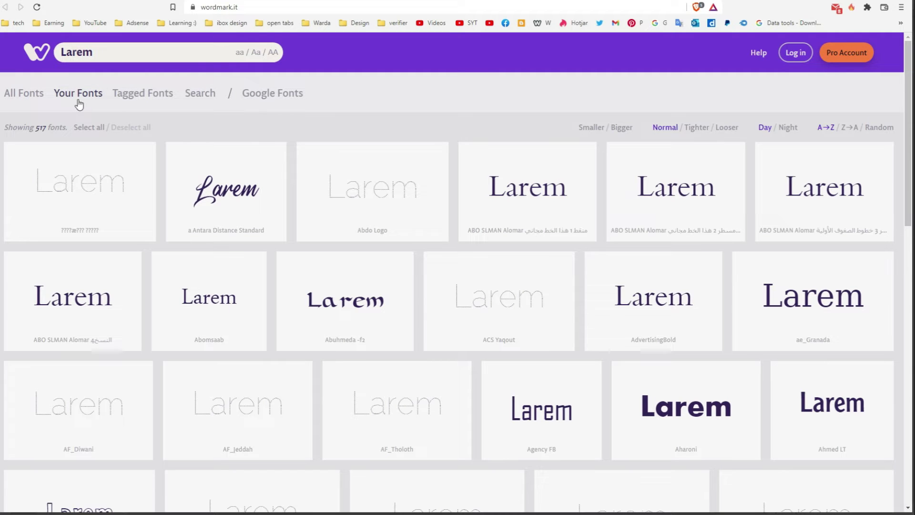
scroll(472, 230, down, 1)
scroll(473, 229, down, 1)
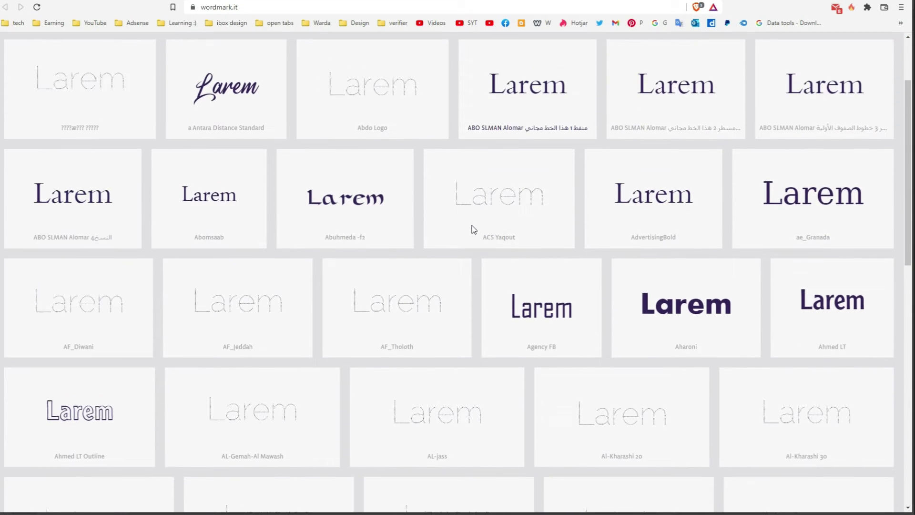
scroll(472, 227, down, 2)
scroll(472, 226, down, 2)
scroll(472, 225, down, 5)
scroll(470, 229, down, 3)
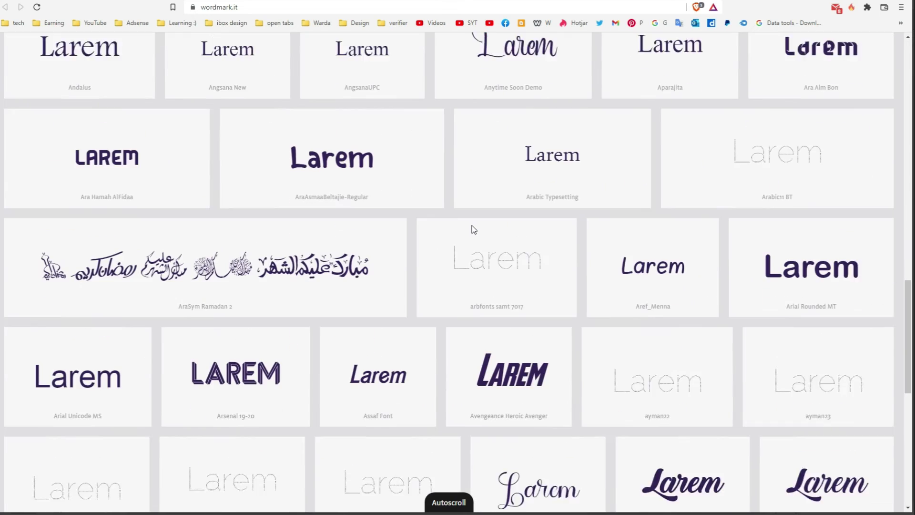
scroll(472, 229, up, 2)
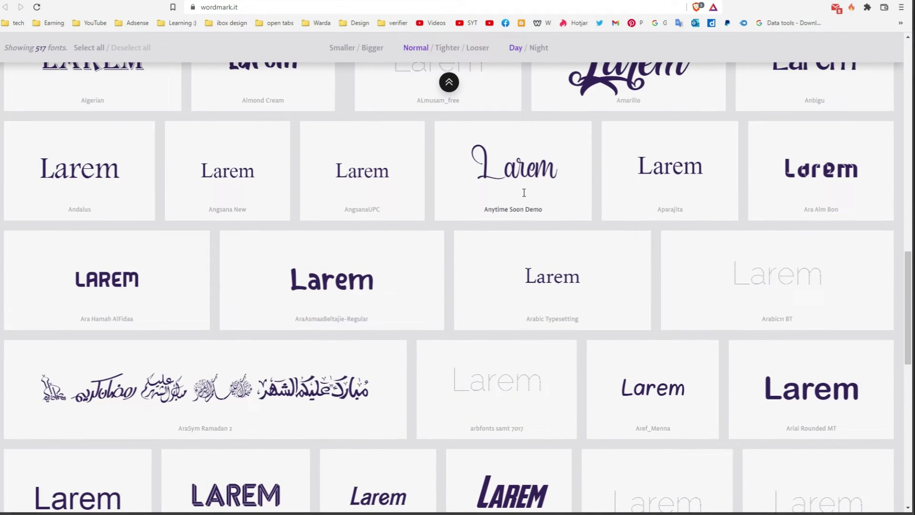
scroll(524, 192, up, 1)
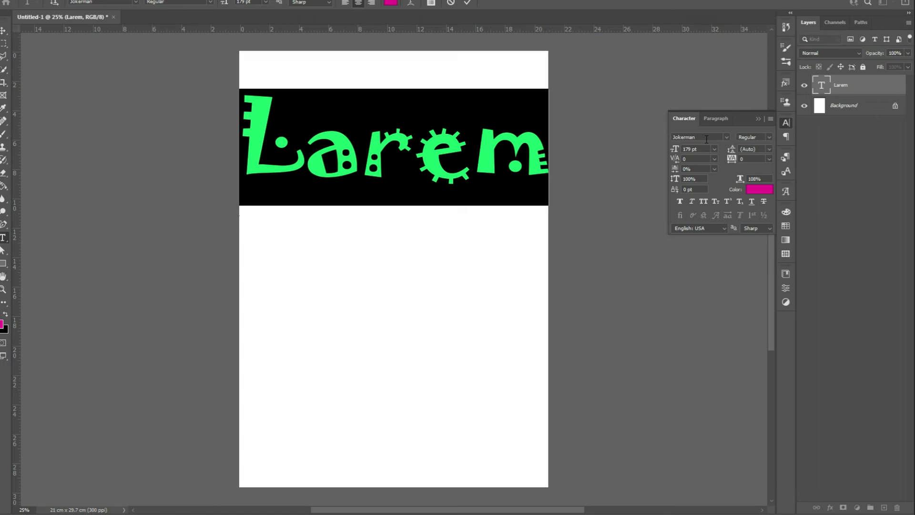
text(anyt)
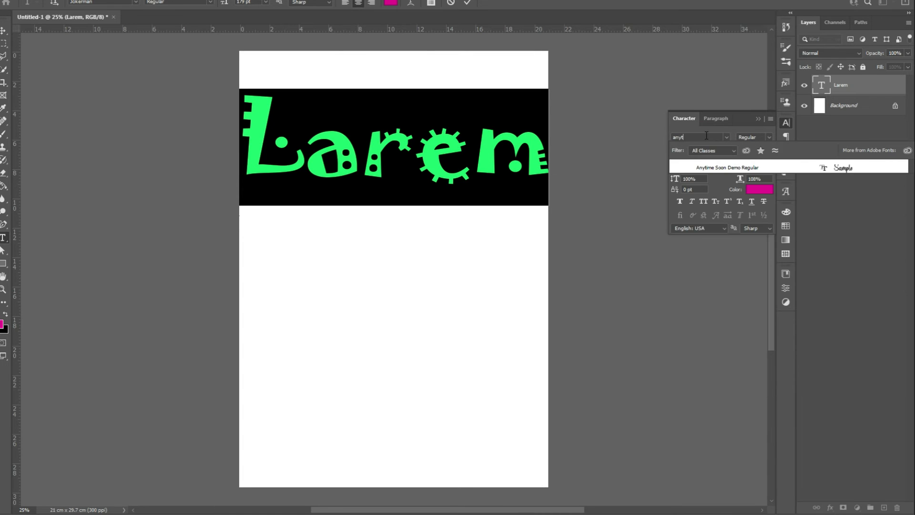
Set the Larem text's font to Anytime Soon Demo Regular and commit the change
click(704, 164)
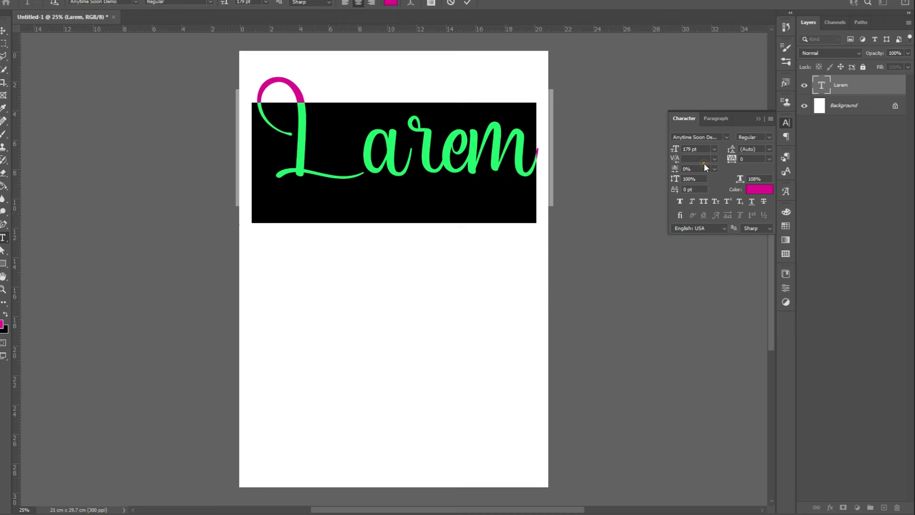
click(468, 165)
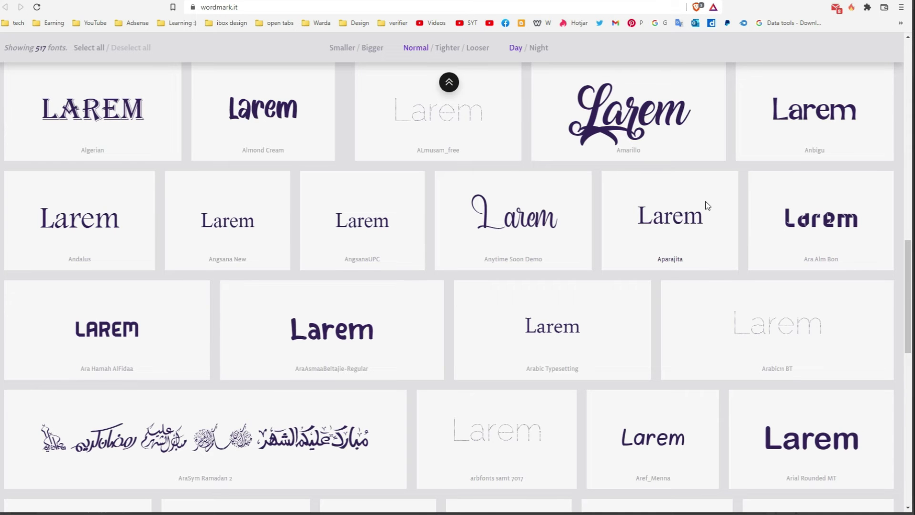